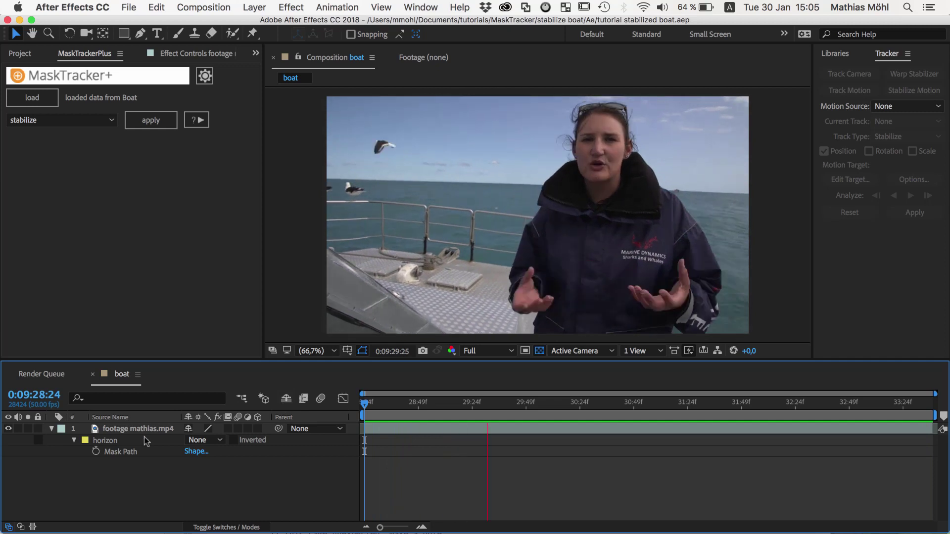
- Stop playback, select the mathias.mp4 footage layer, and apply Warp Stabilizer to it
left_click(129, 453)
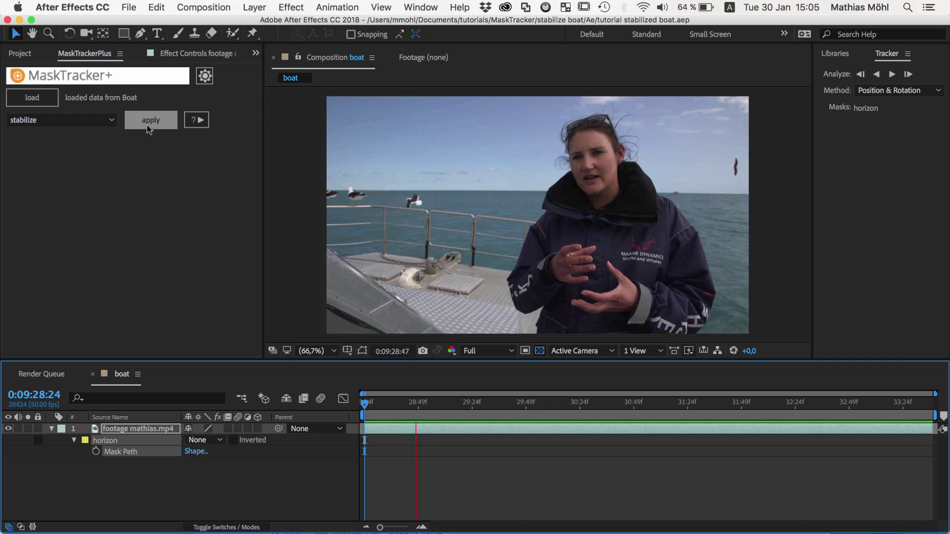
left_click(140, 499)
key("space")
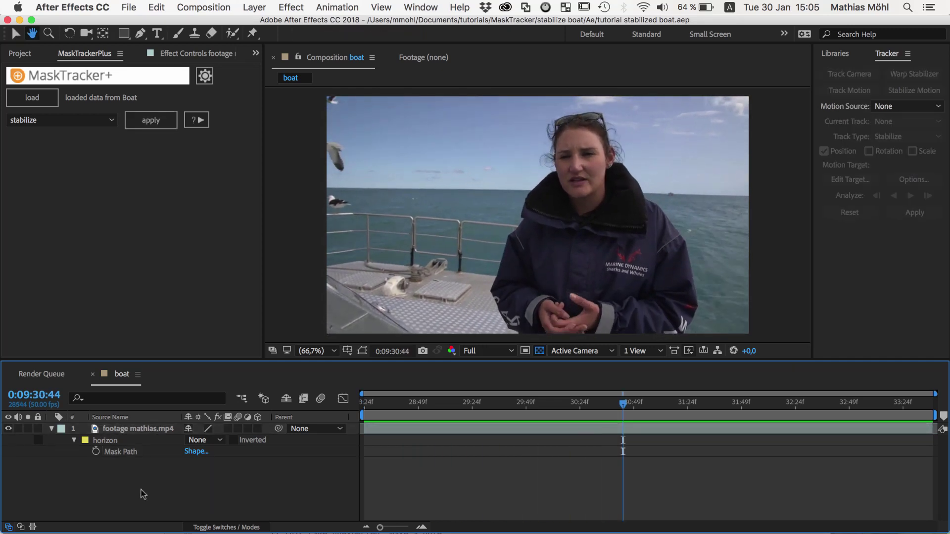
left_click(132, 429)
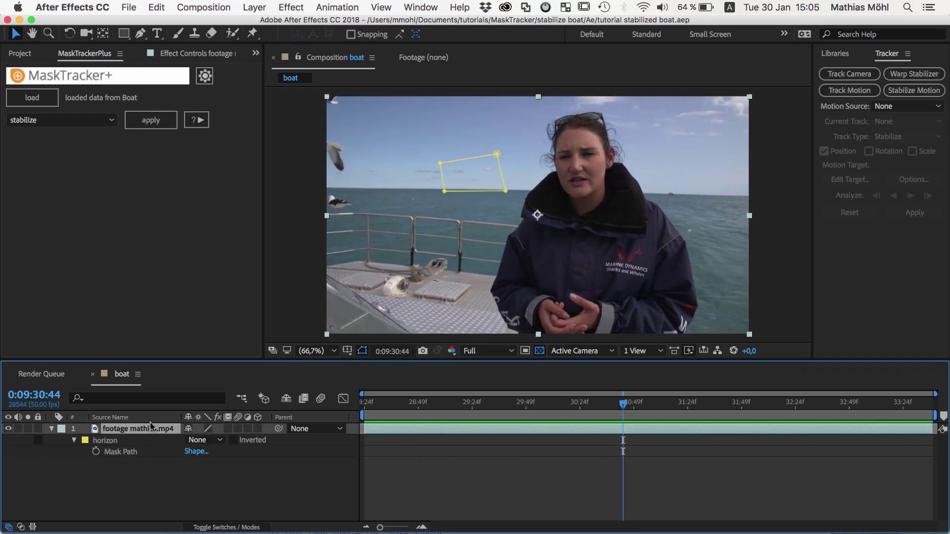
left_click(909, 76)
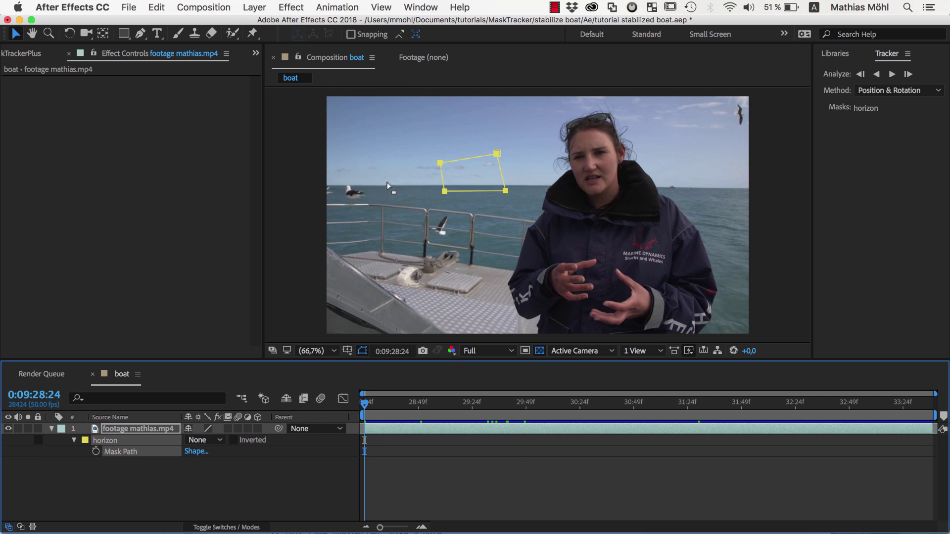
- Select the horizon mask and leave its mode set to None
left_click(125, 460)
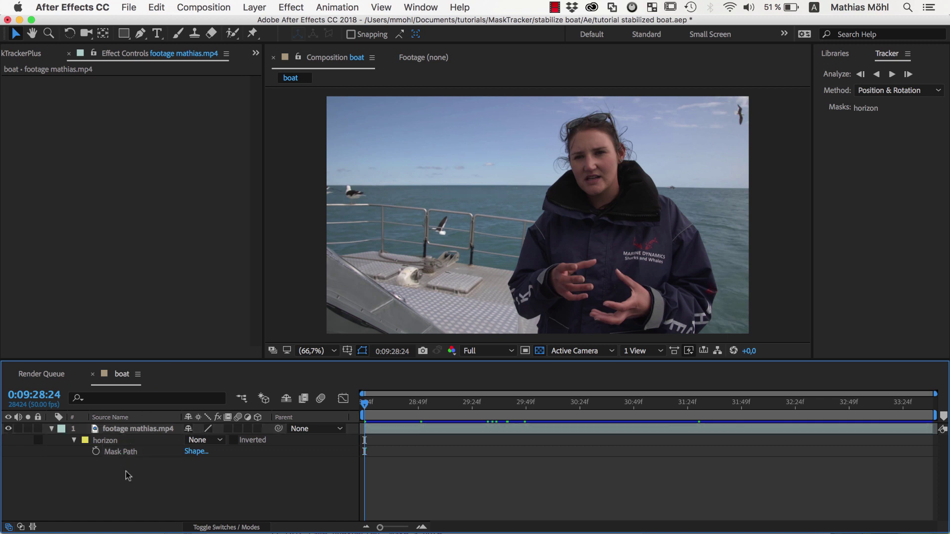
left_click(110, 442)
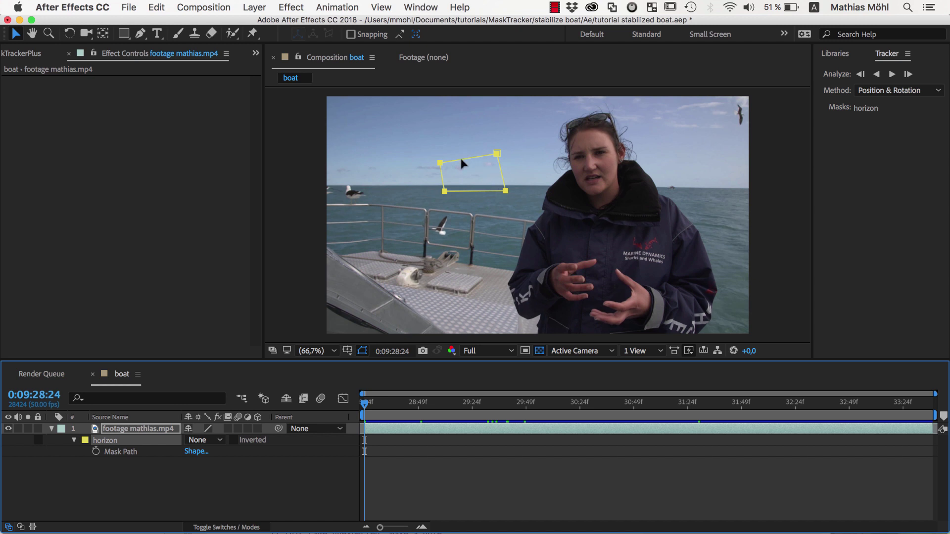
left_click(219, 443)
left_click(216, 466)
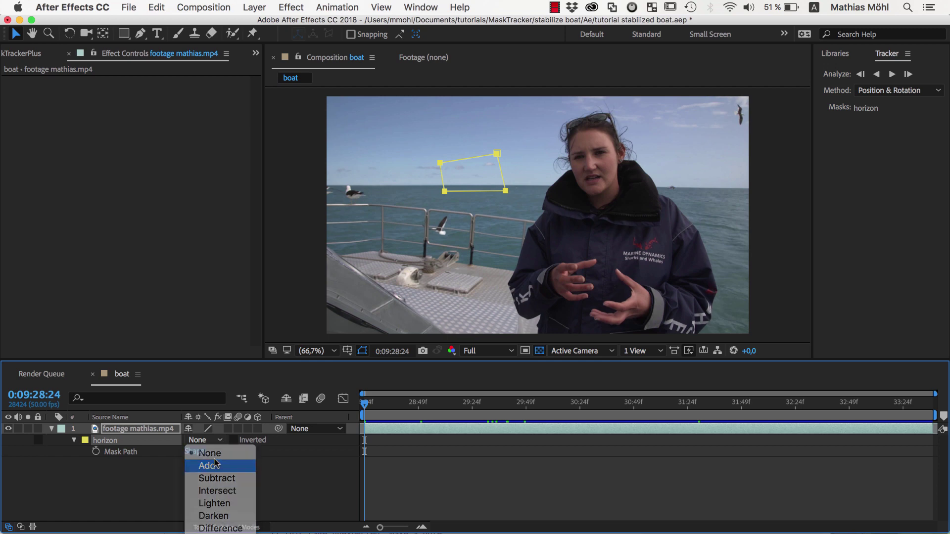
left_click(216, 443)
left_click(214, 454)
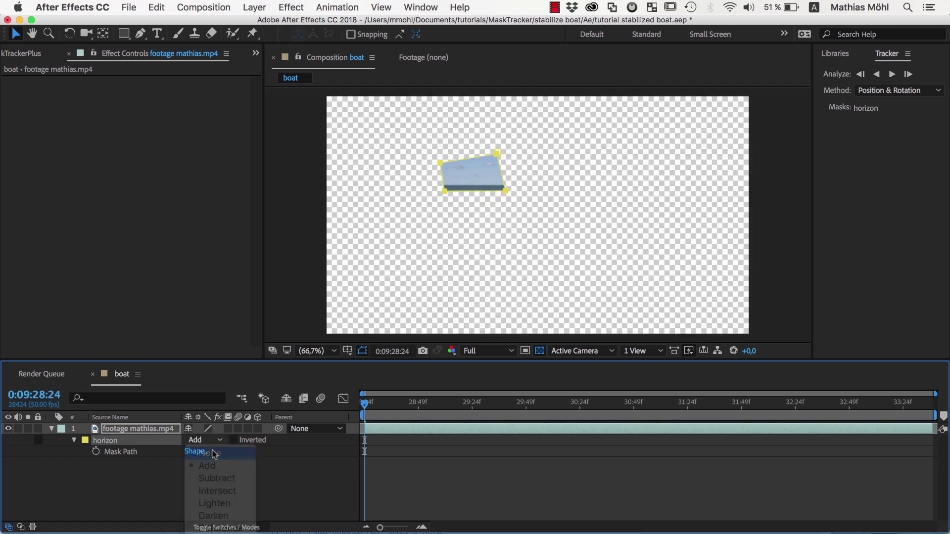
- Track the horizon mask forward using the Position & Rotation method
left_click(165, 455)
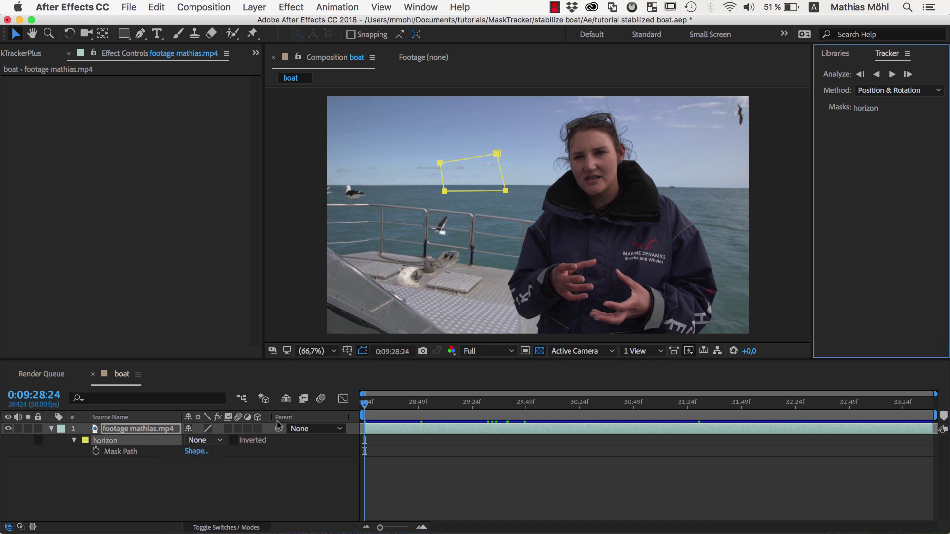
left_click(880, 93)
left_click(776, 117)
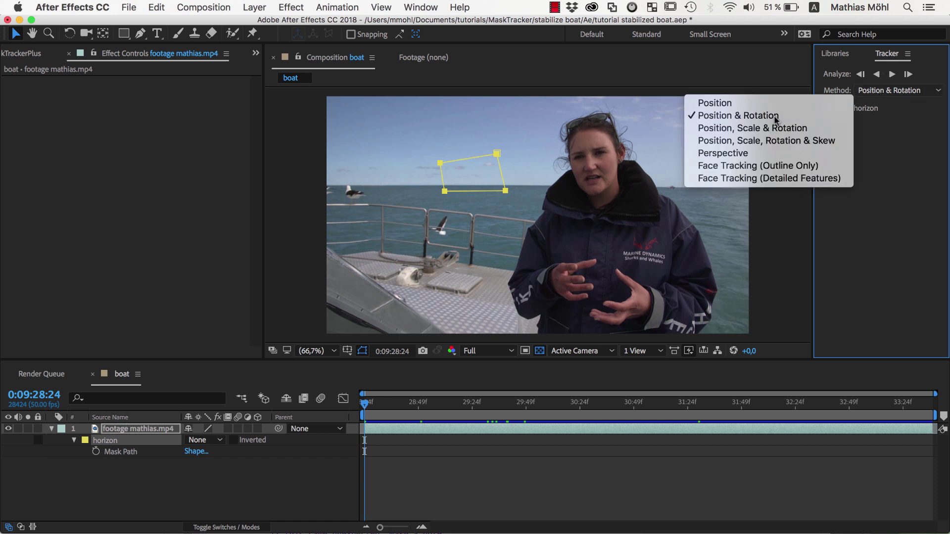
left_click(891, 74)
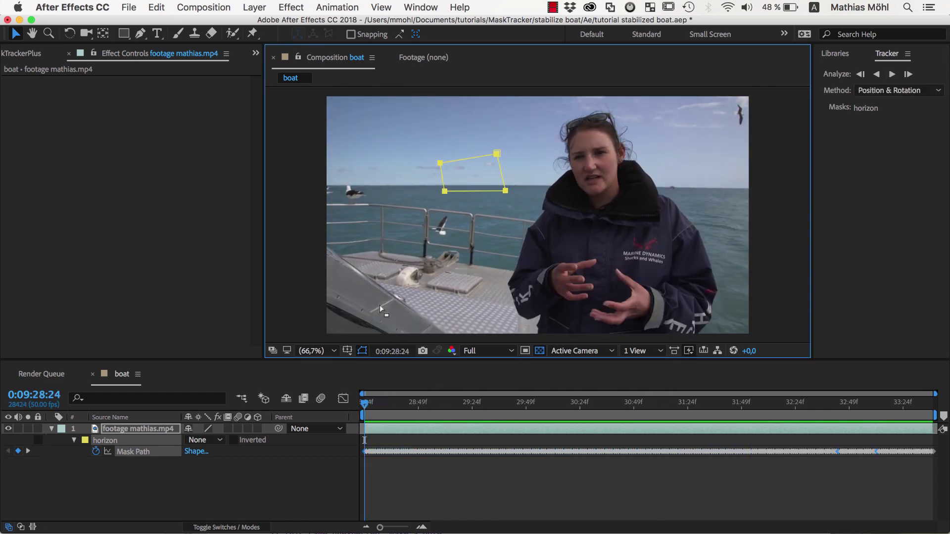
- Open the MaskTrackerPlus panel and load the horizon mask's tracking data
left_click(420, 10)
scroll(446, 364, "down", 5)
scroll(445, 364, "down", 2)
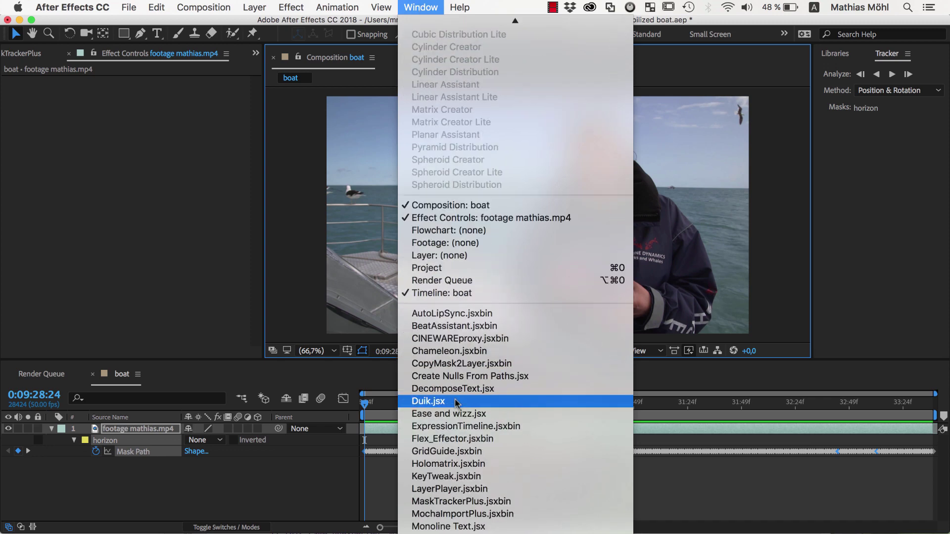
scroll(455, 416, "down", 2)
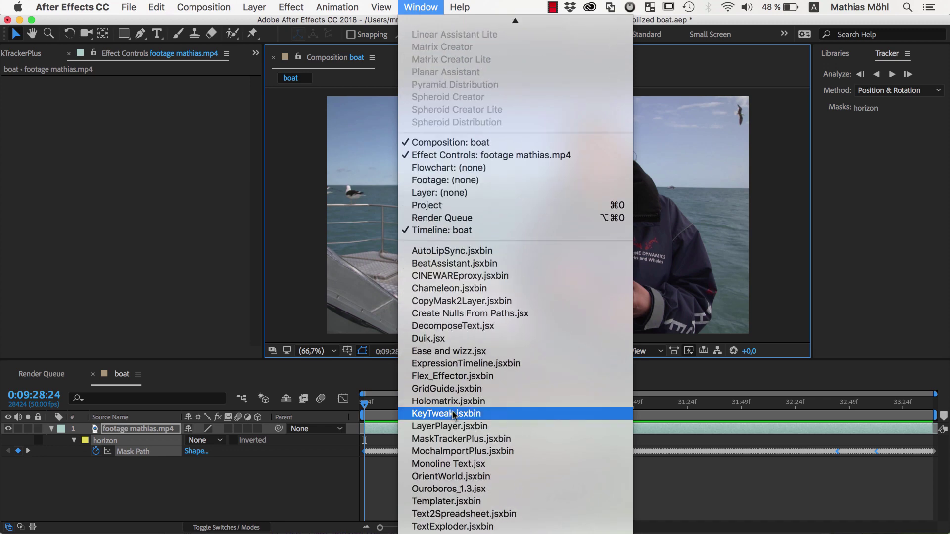
left_click(457, 441)
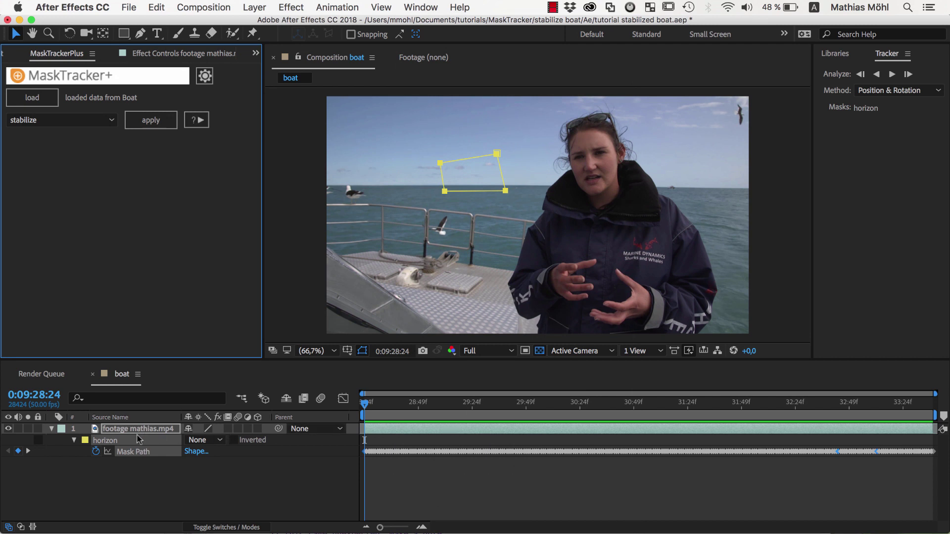
left_click(108, 444)
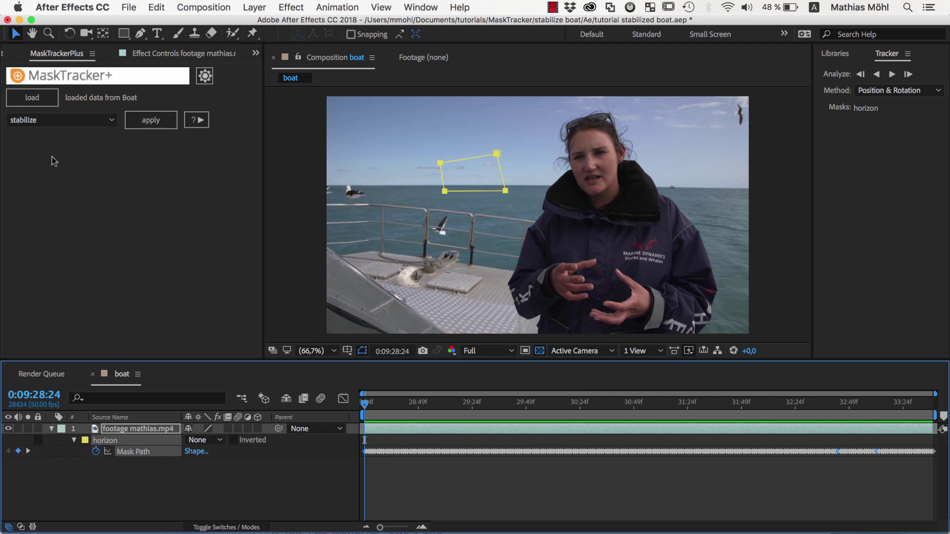
left_click(34, 99)
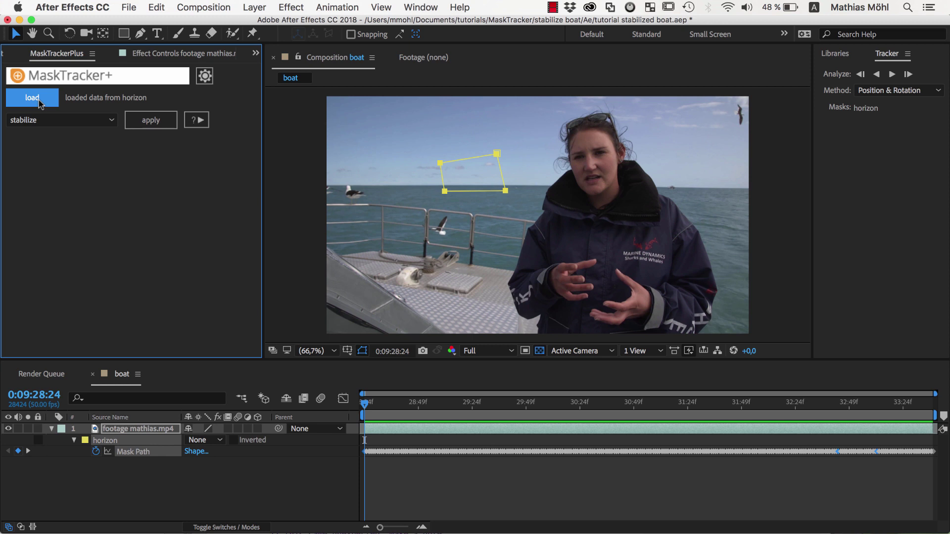
- Apply MaskTracker+ 'stabilize' with the 'smooth movement' option
left_click(43, 122)
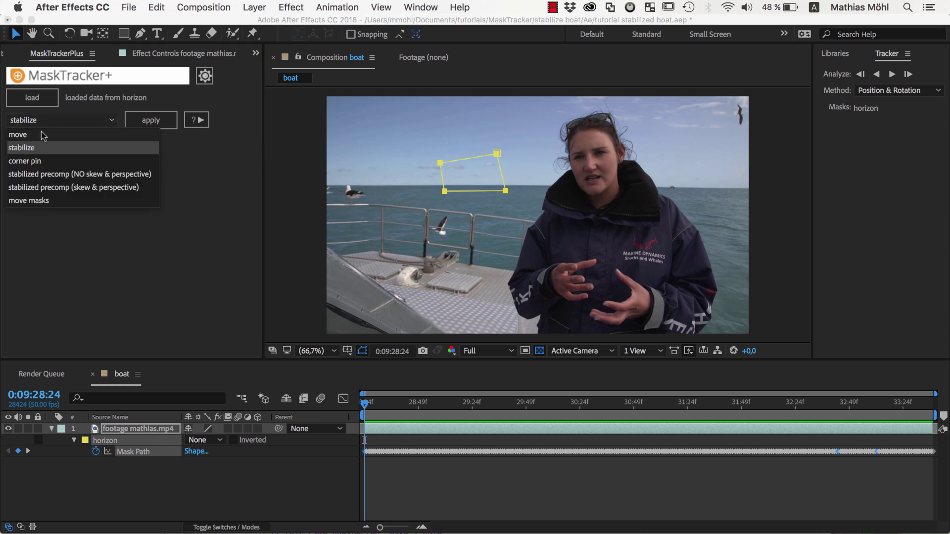
left_click(42, 154)
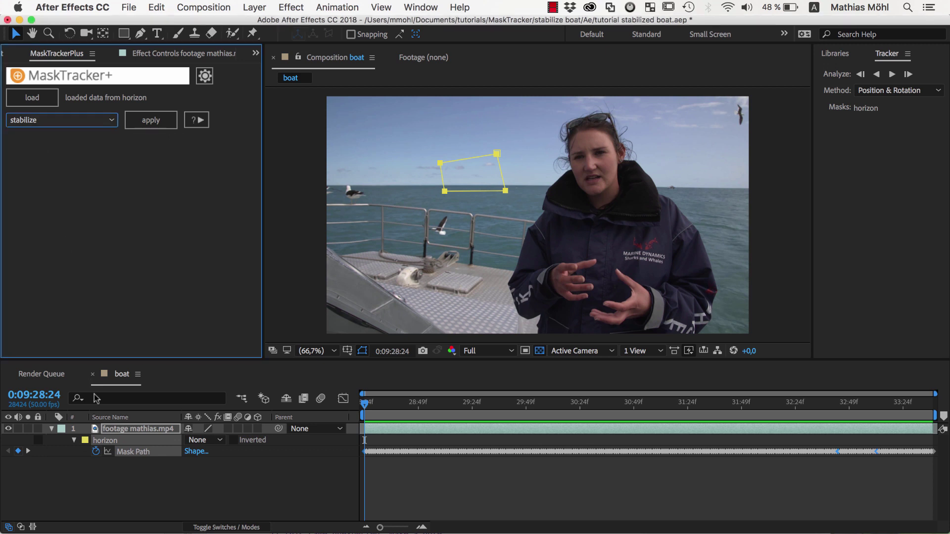
left_click(117, 430)
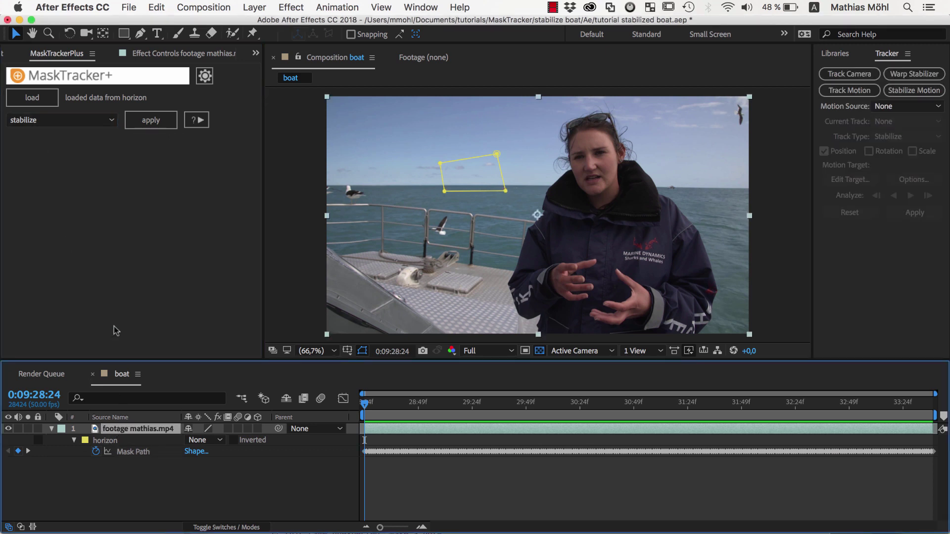
left_click(146, 125)
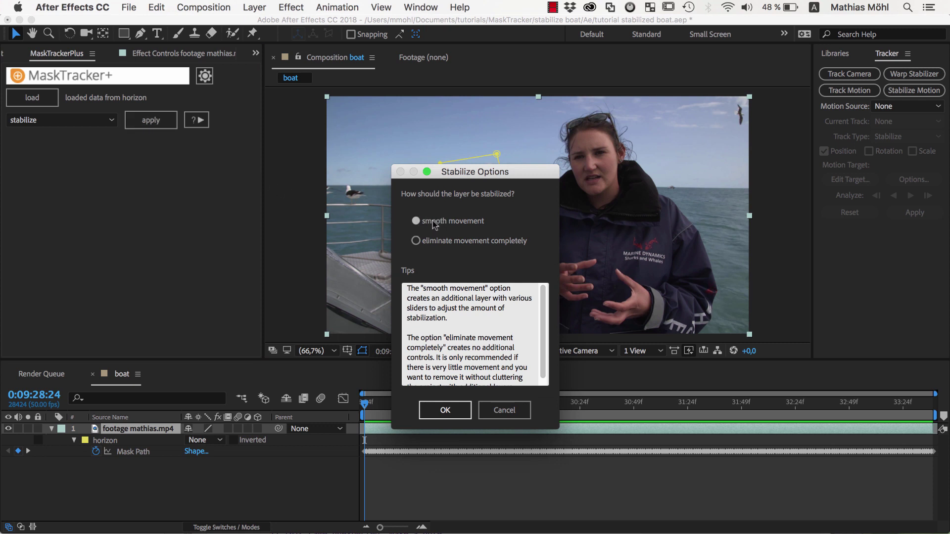
left_click(444, 410)
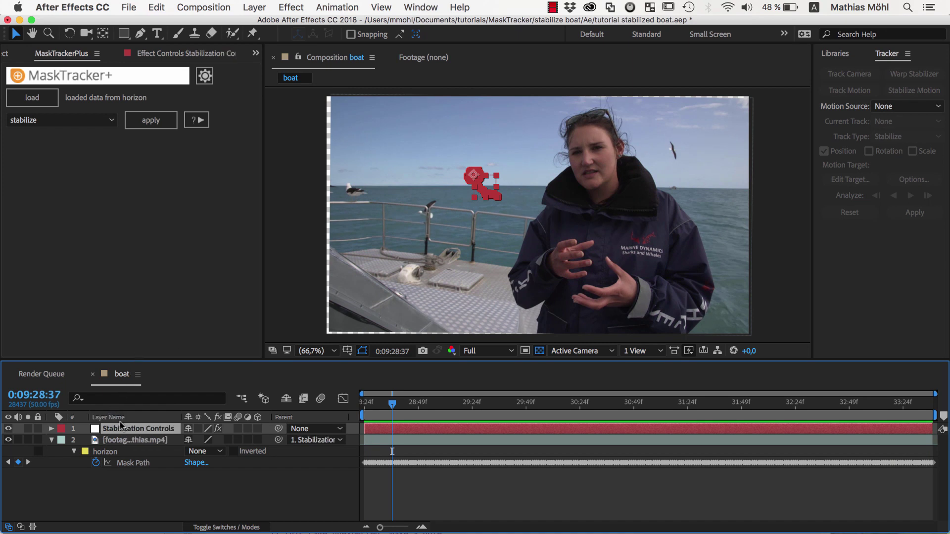
- Raise Smoothness Position in Stabilization Controls to 370 frames
left_click(162, 54)
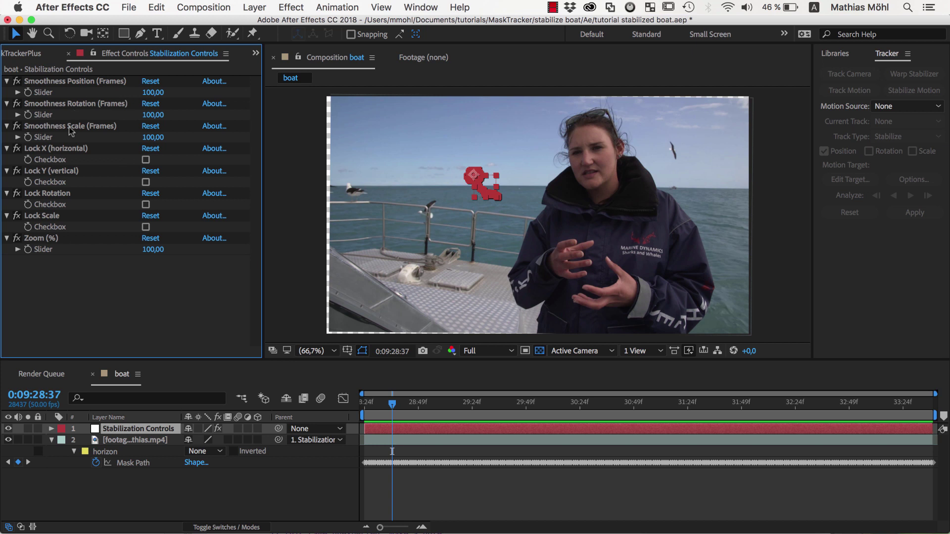
left_click(153, 92)
type("174")
key("Return")
mouse_move(208, 94)
left_mouse_down()
mouse_move(346, 99)
mouse_move(332, 103)
left_mouse_up()
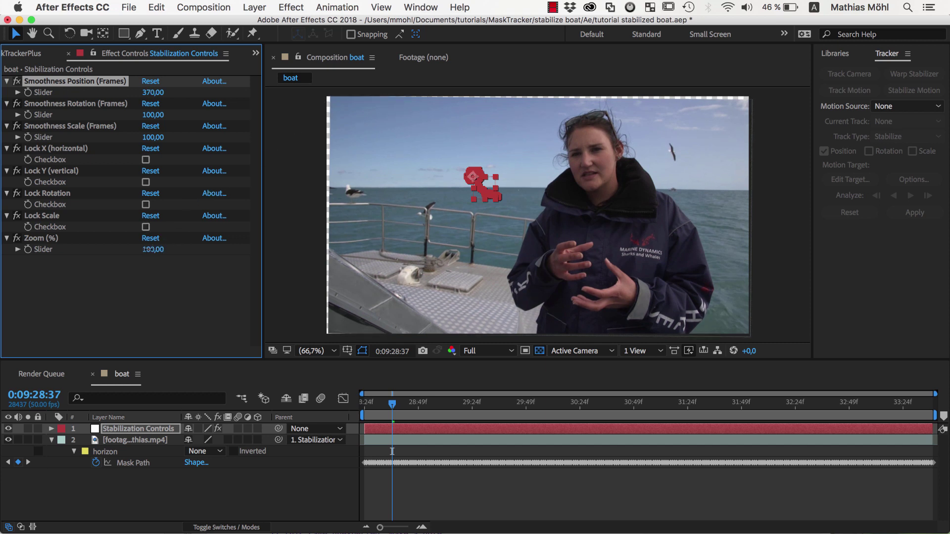
- Set Zoom to 122% and preview the stabilized clip from the start
left_click_drag(153, 250, 168, 249)
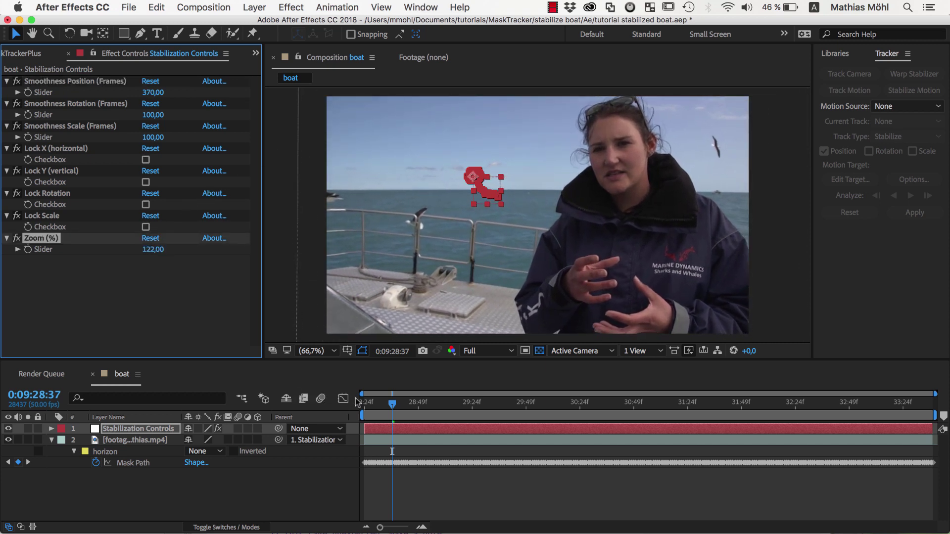
left_click_drag(371, 405, 360, 405)
key("space")
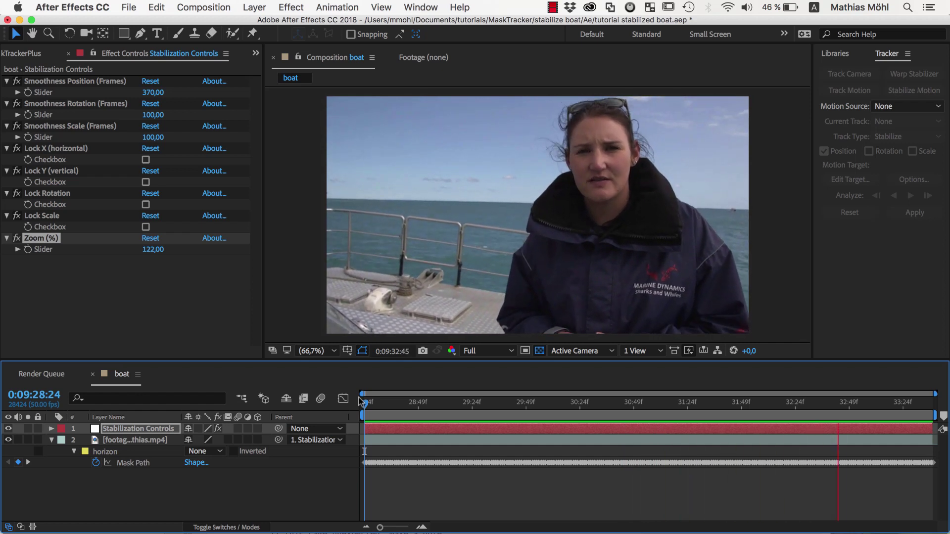
- Stop the preview and open the '02c stabilized boat' composition from the Project panel's comps folder
key("space")
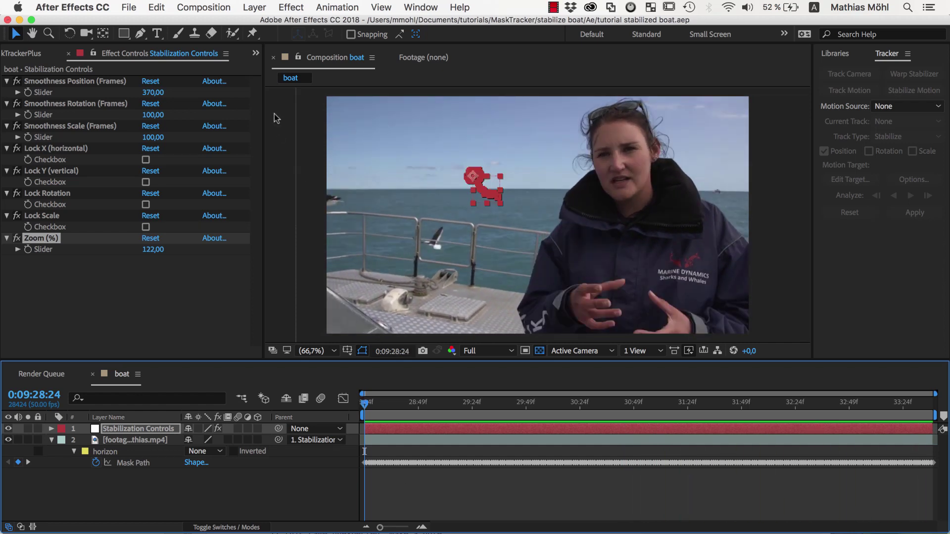
left_click(256, 53)
left_click(286, 69)
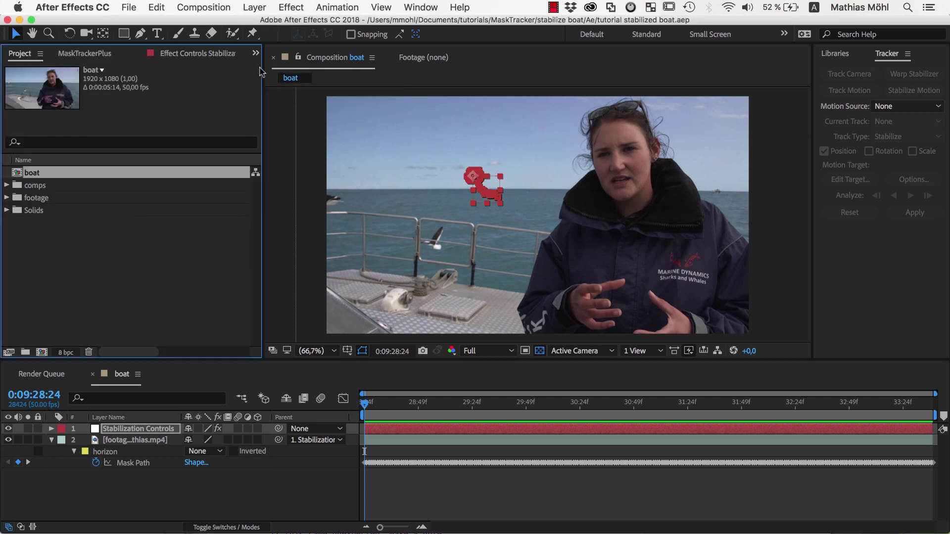
left_click(7, 185)
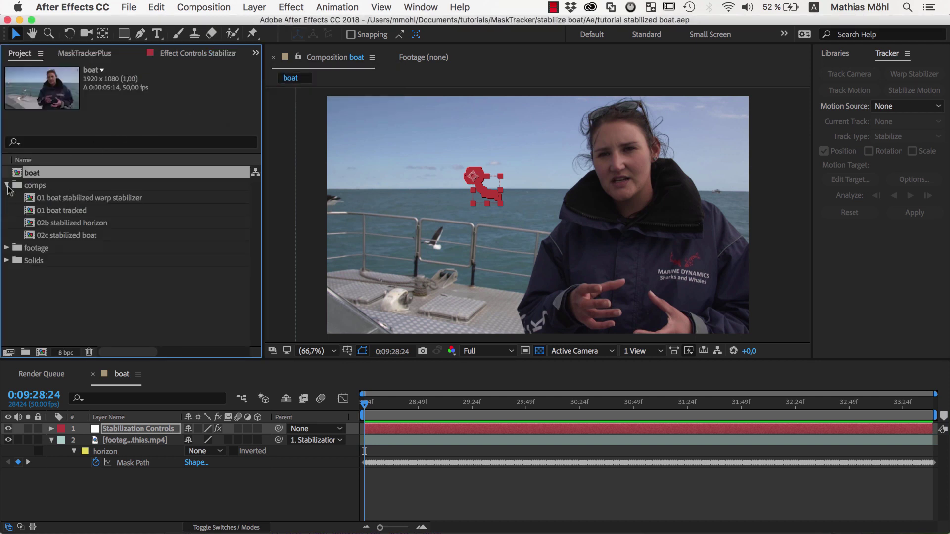
double_click(62, 237)
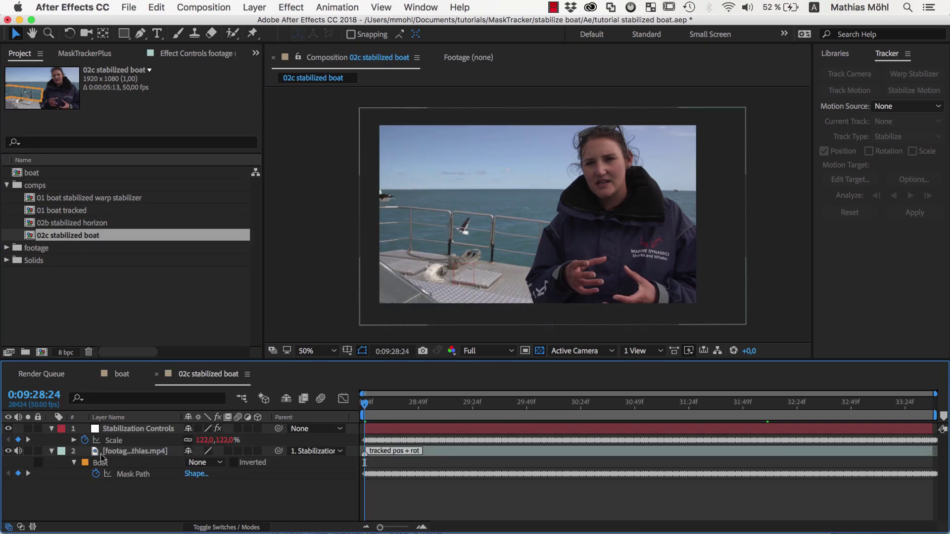
- Preview the 02c comp's Boat-masked footage, then bring up the MaskTracker+ stabilize options
left_click(101, 463)
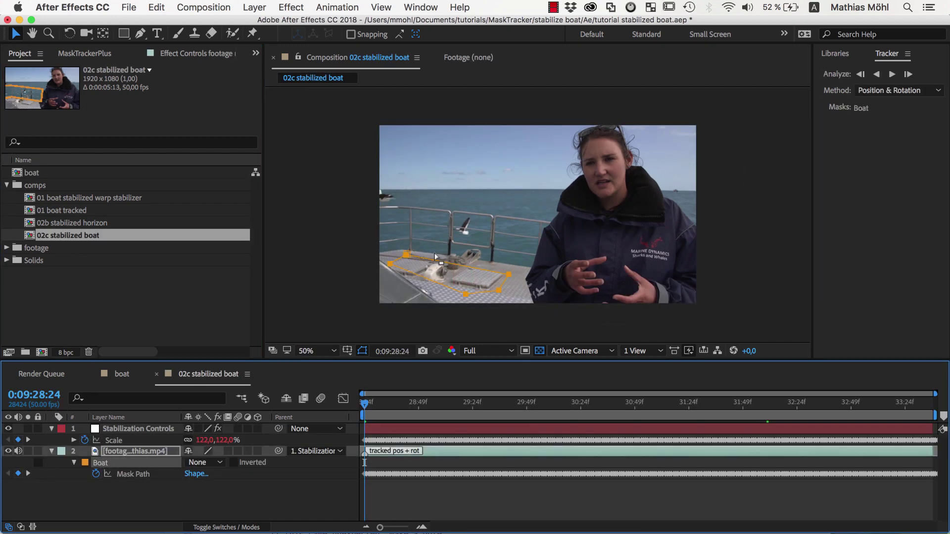
key("space")
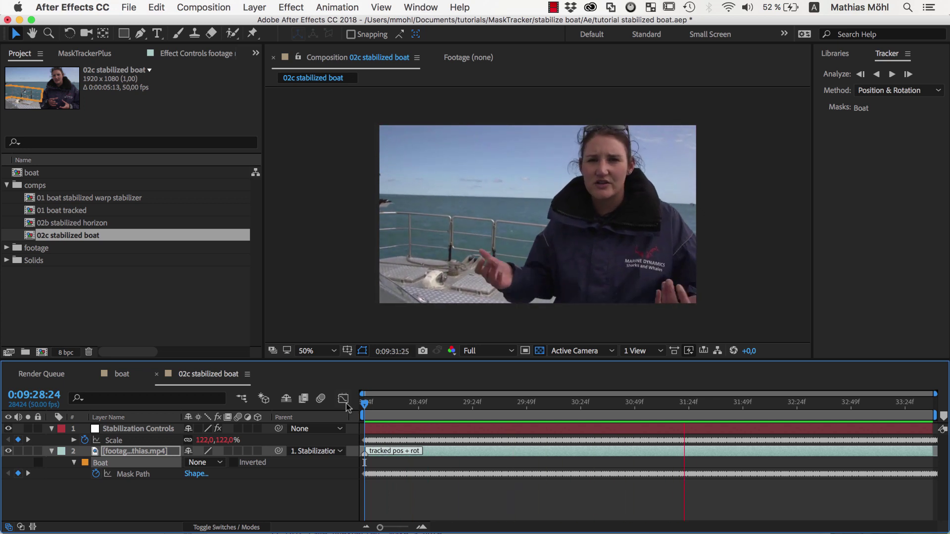
key("space")
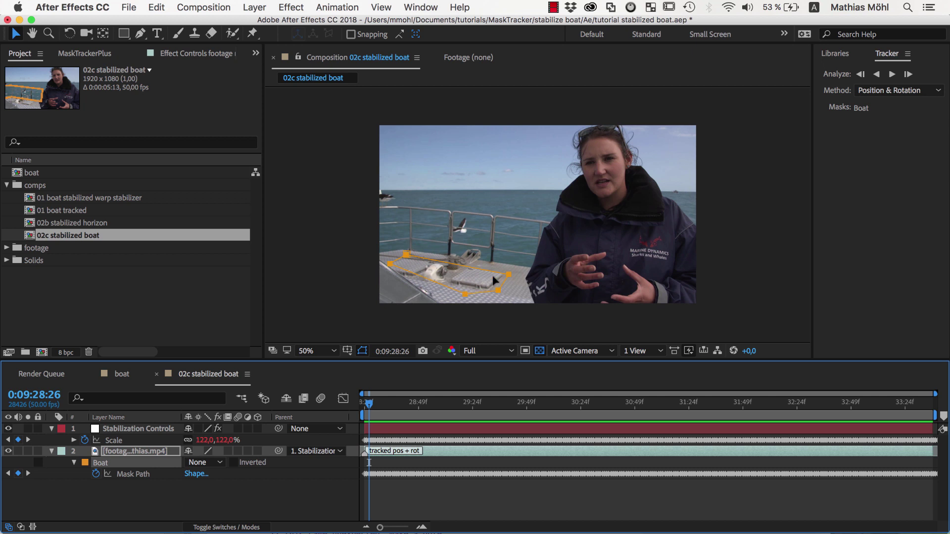
left_click(86, 54)
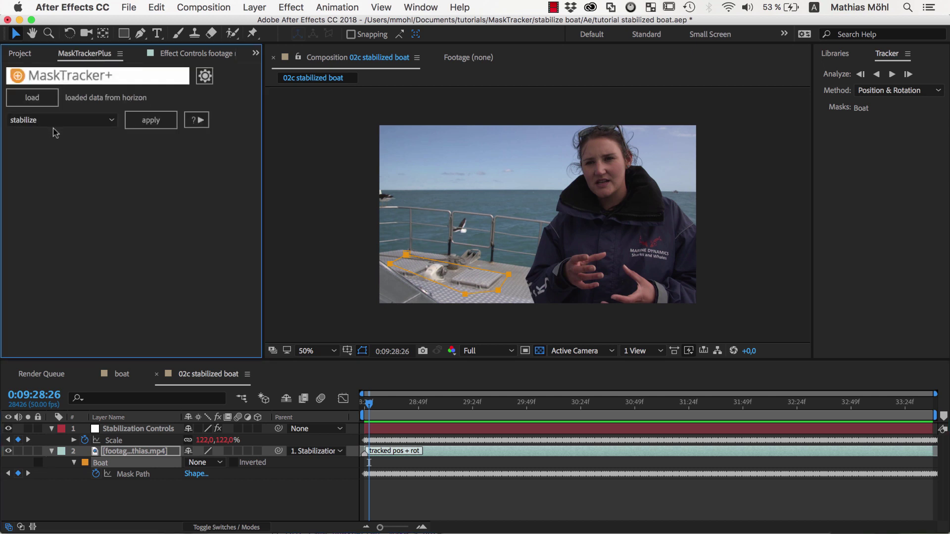